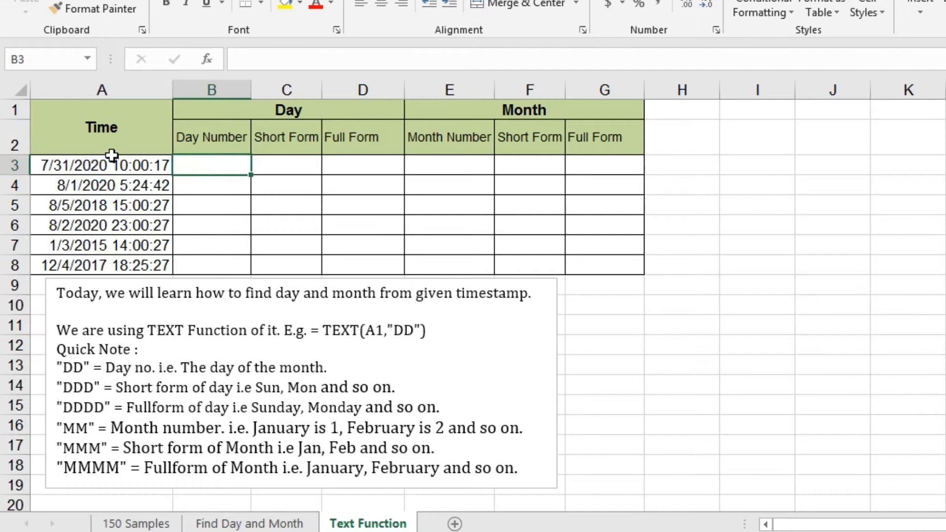
- Review the timestamps in A3:A8 and the empty day number, short form and full form columns
left_click(112, 162)
left_click(123, 185)
left_click(121, 206)
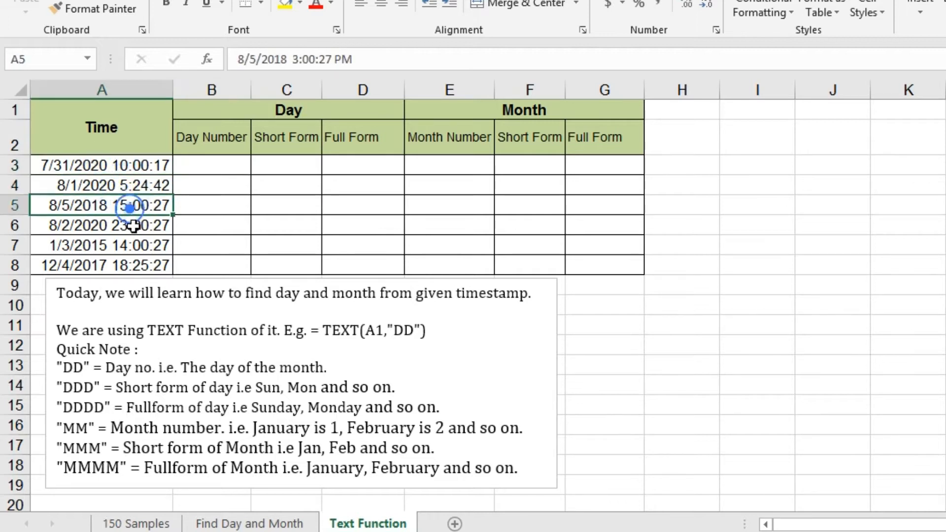
left_click(138, 226)
left_click(137, 249)
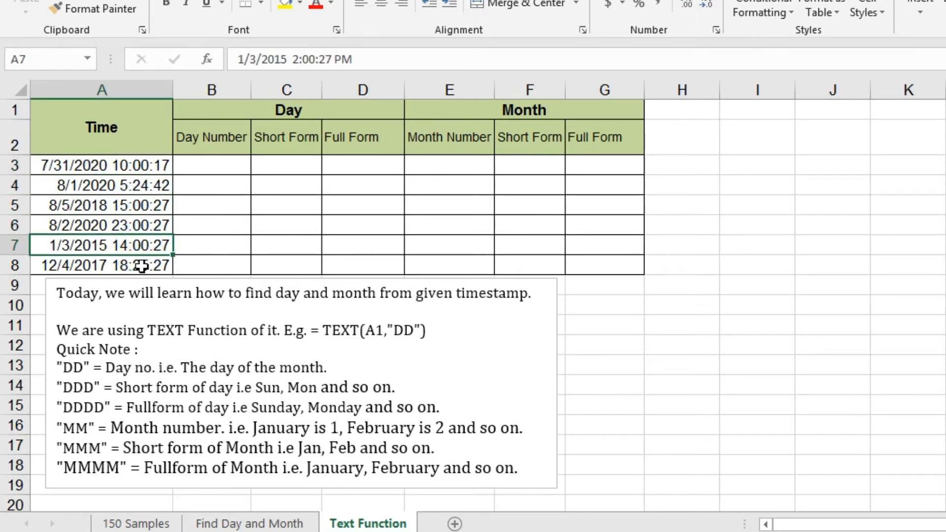
left_click(142, 266)
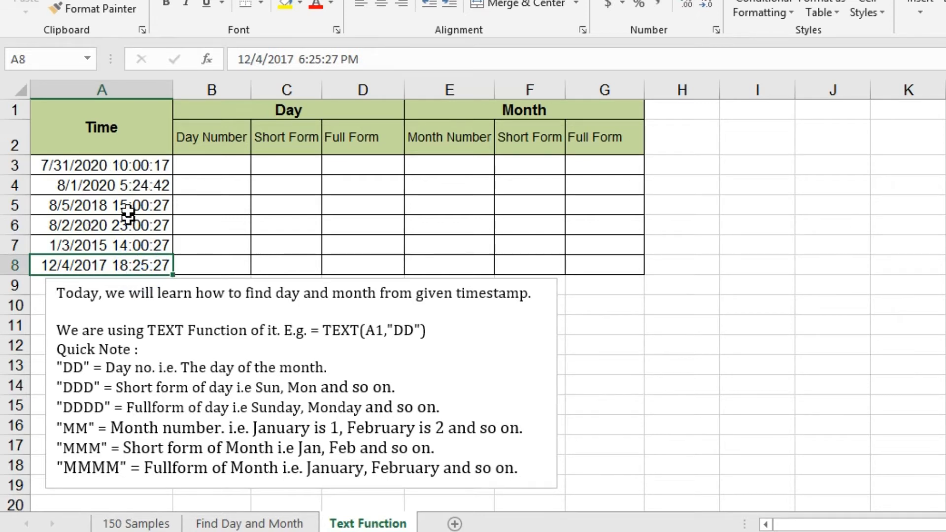
left_click(199, 169)
left_click(289, 165)
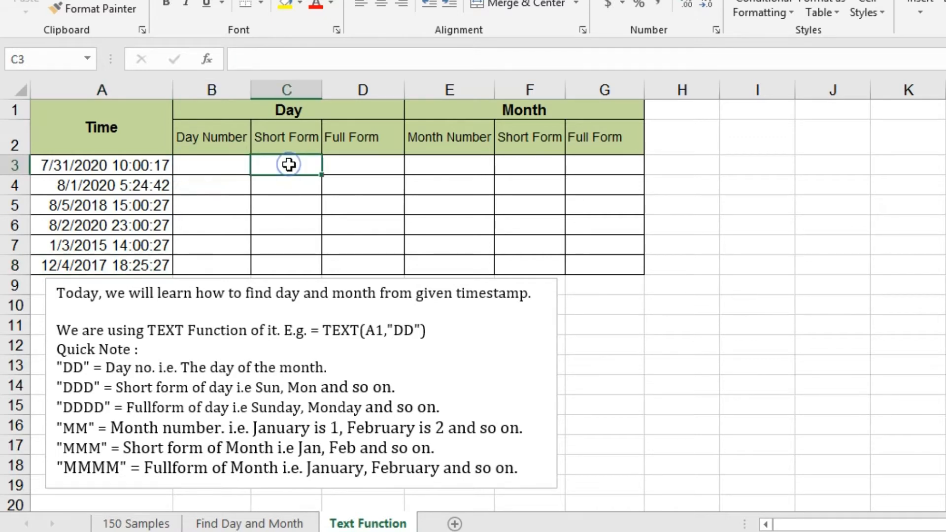
left_click(345, 165)
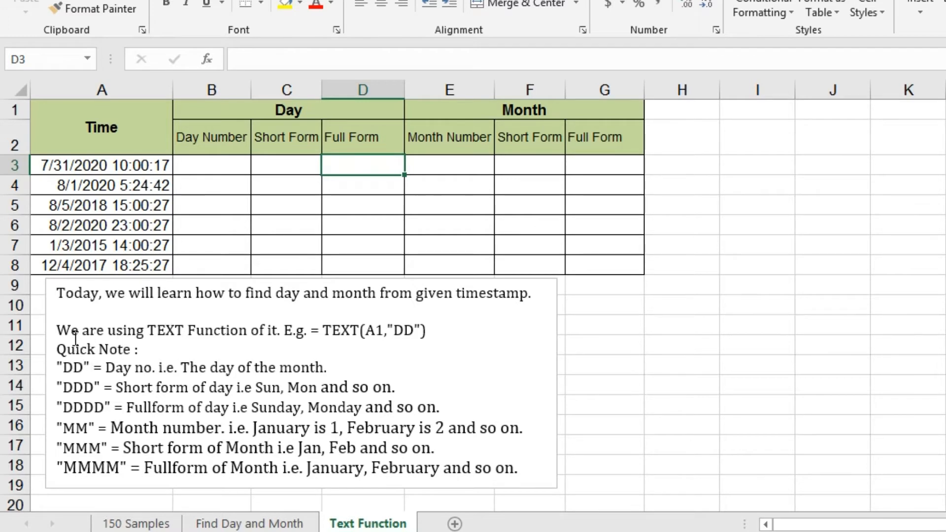
- Read the note's TEXT function example and its day and month format codes
left_click(211, 331)
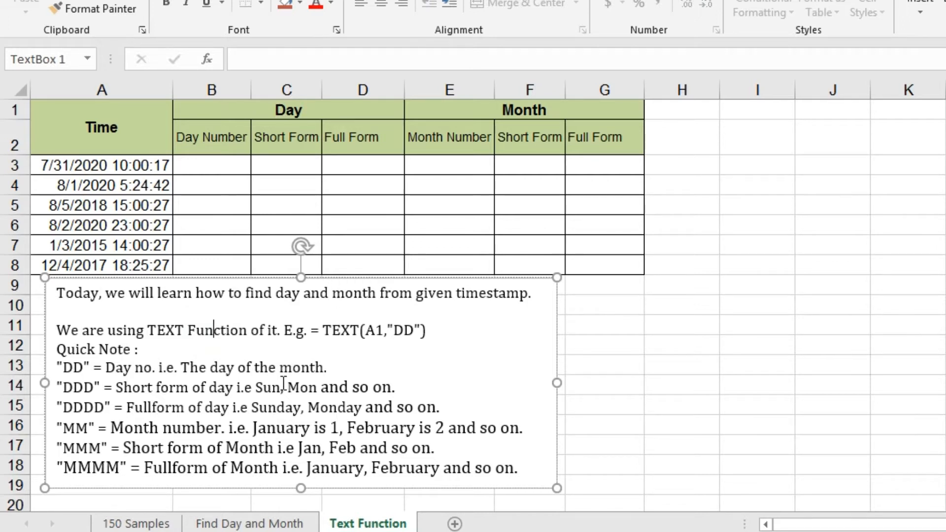
left_click(399, 333)
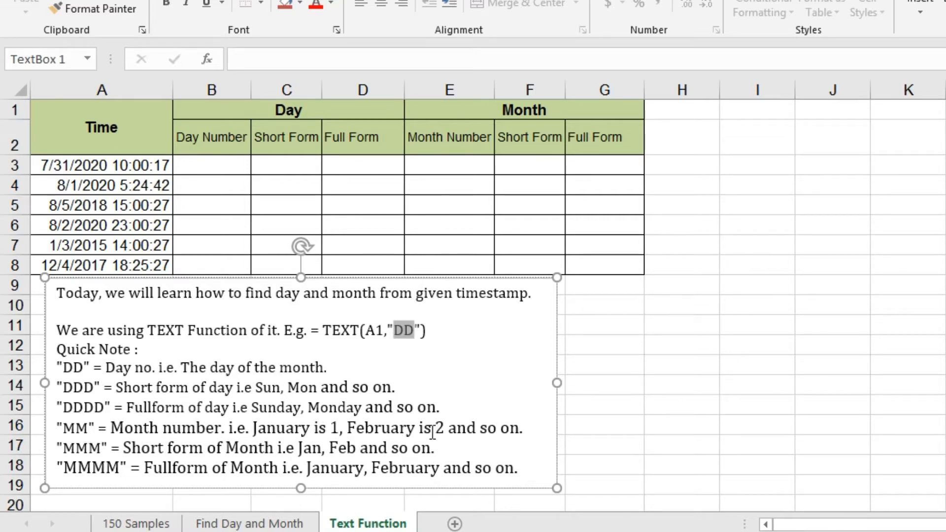
double_click(76, 428)
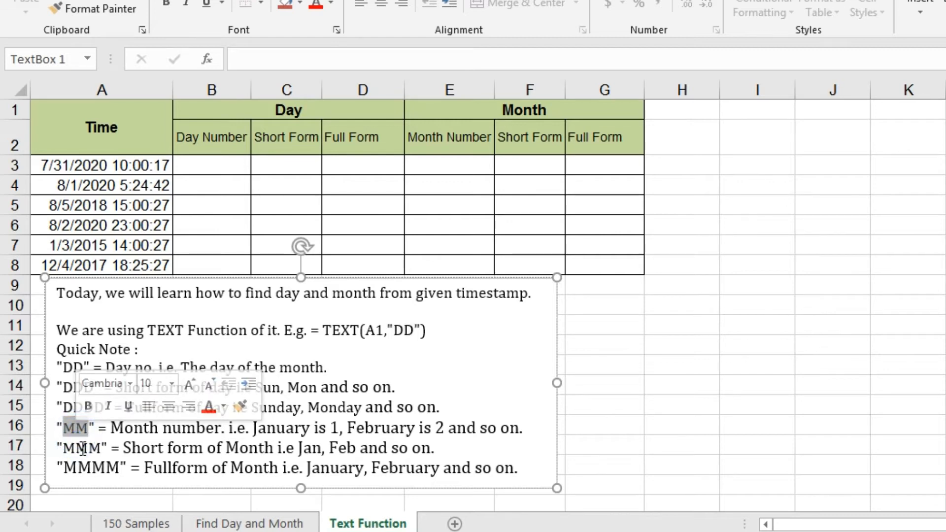
double_click(82, 447)
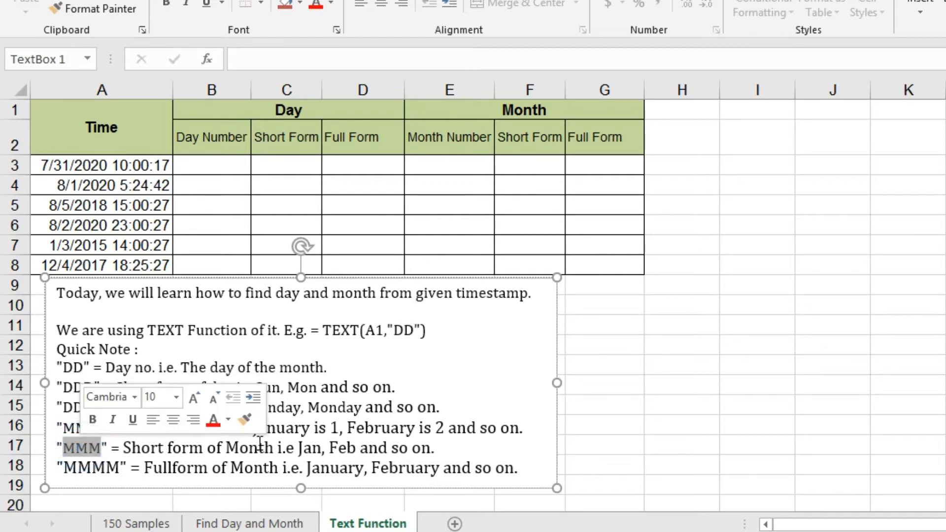
double_click(81, 467)
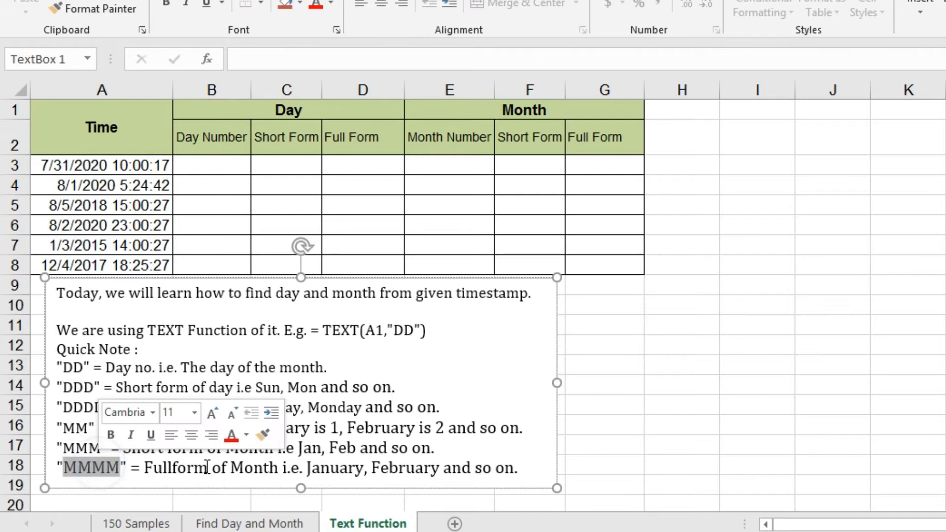
- Enter the formula =TEXT(A3,"DD") in B3 to extract the day number from the first timestamp
left_click(239, 168)
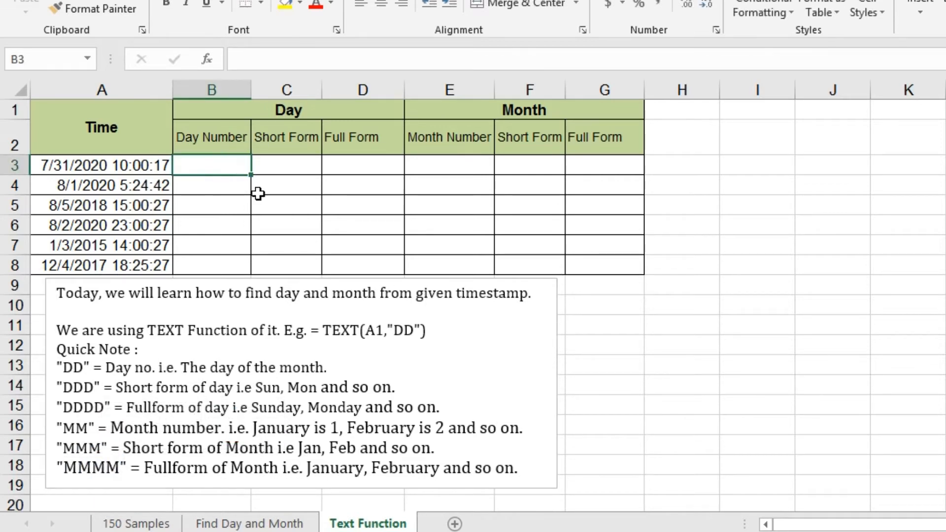
type("=TE")
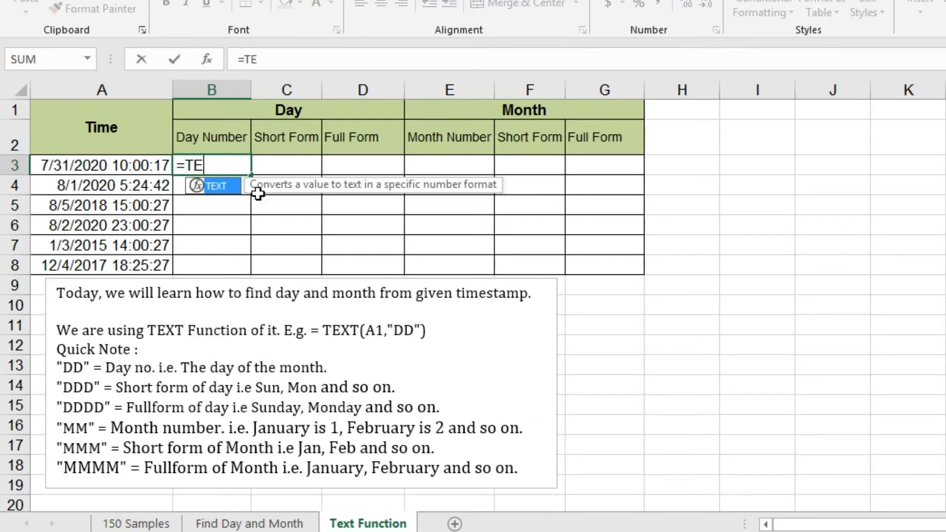
type("XT(")
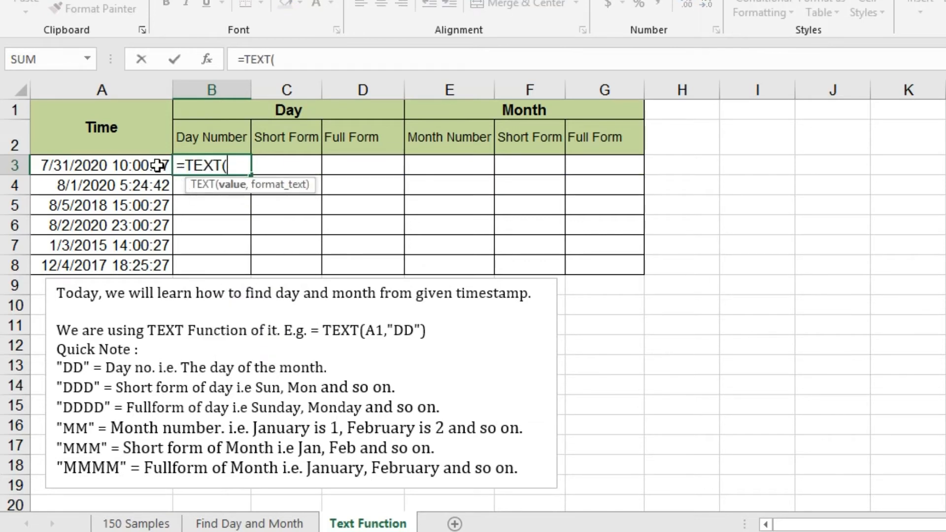
left_click(139, 166)
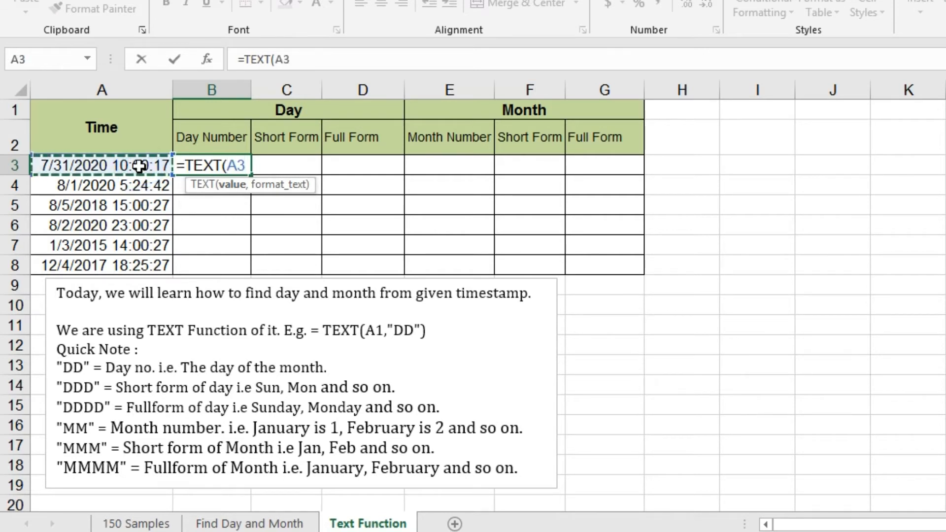
type(",\"")
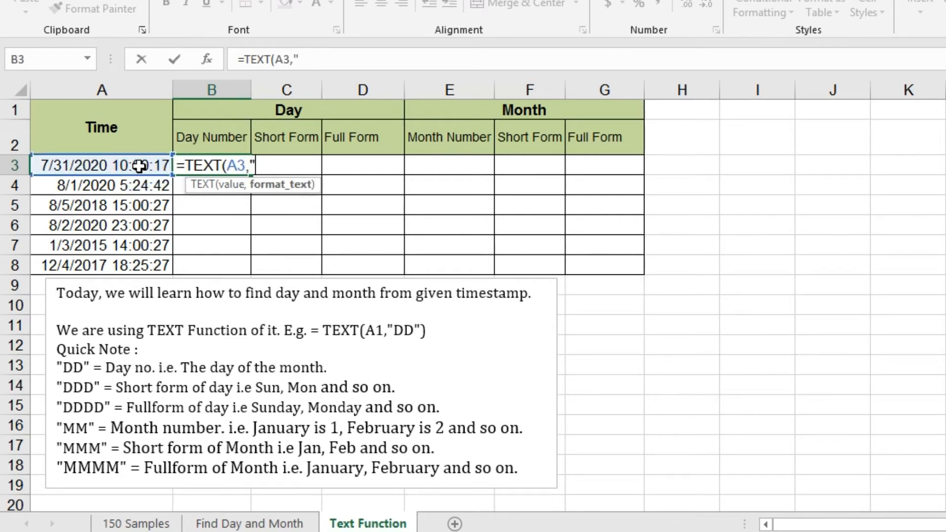
left_click(140, 166)
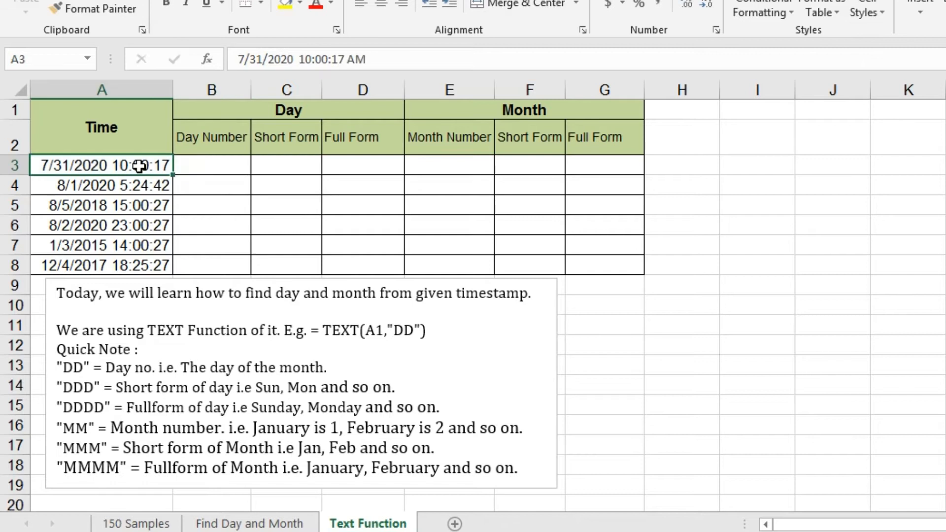
double_click(218, 165)
left_click(257, 166)
type("DD")
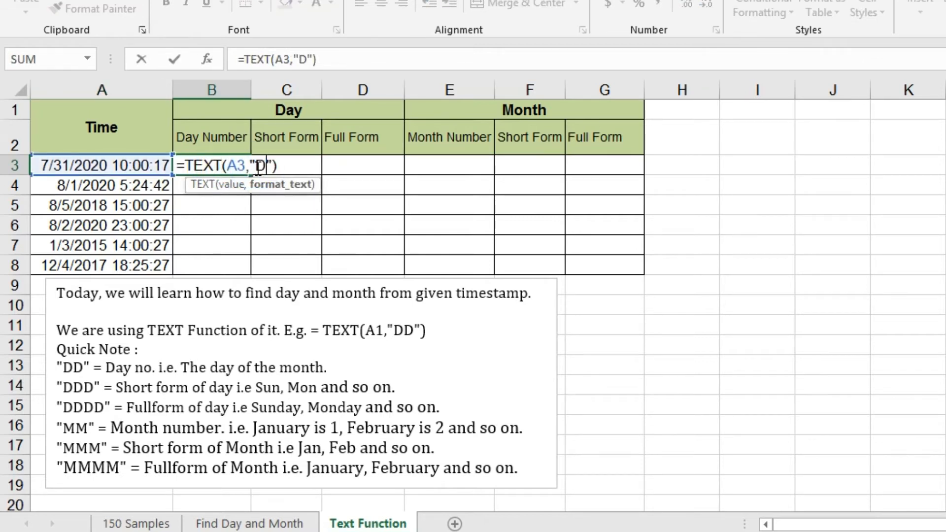
key("Return")
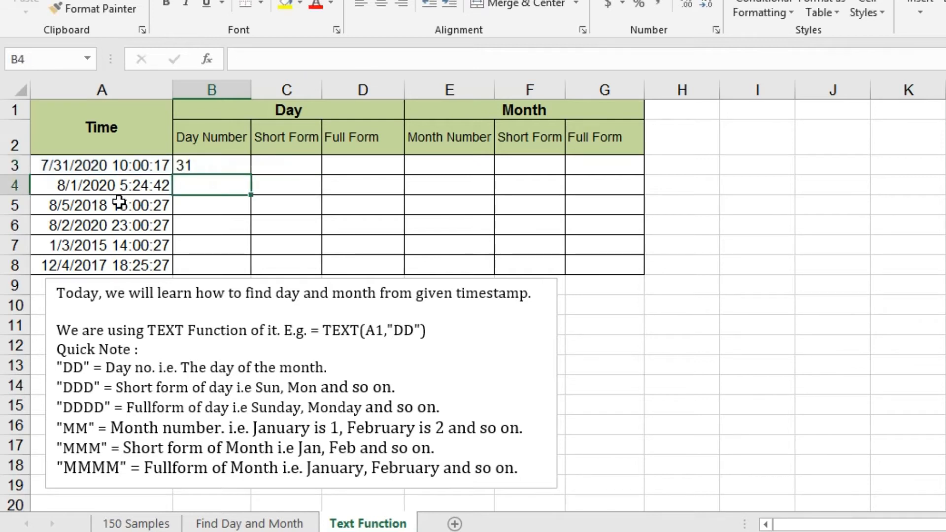
- Fill the day number formula from B3 down through B8
left_click(65, 167)
left_click(201, 168)
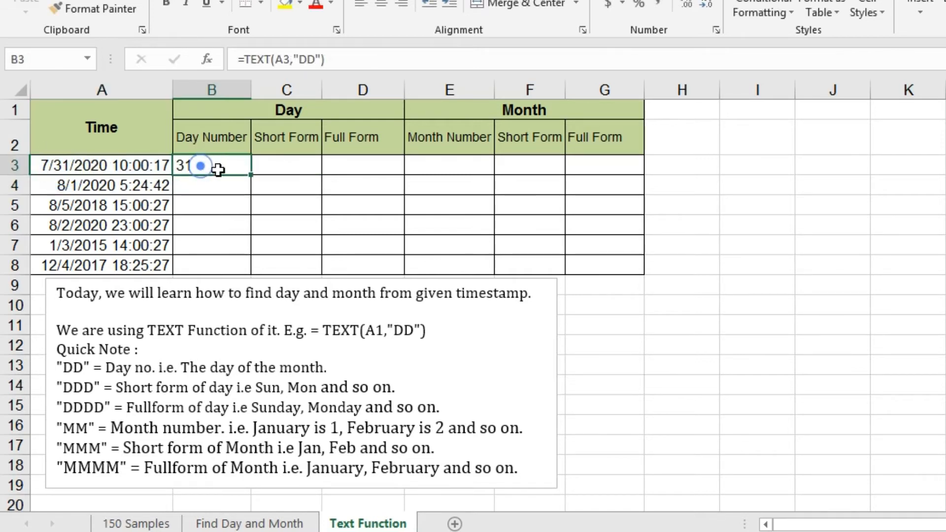
left_click_drag(251, 175, 252, 273)
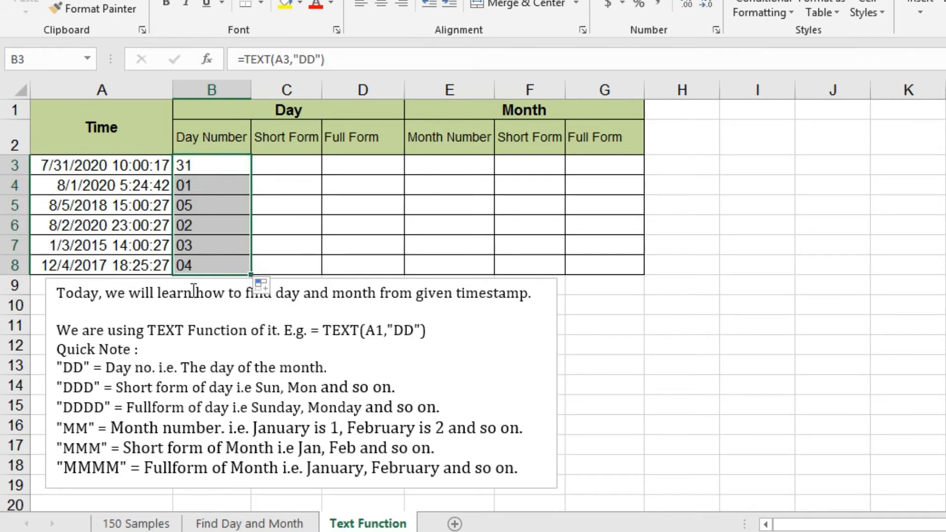
left_click(189, 172)
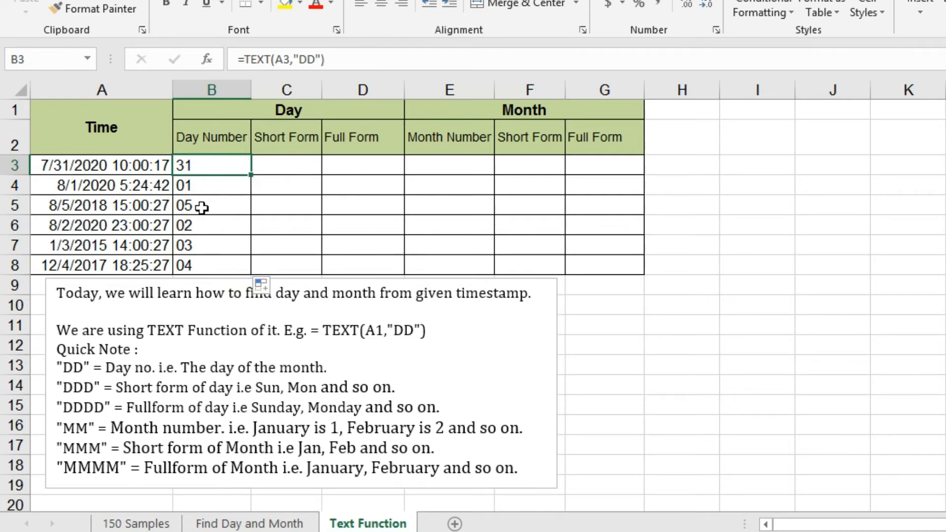
- Begin a TEXT function formula in C3 for the day's short form
left_click(289, 165)
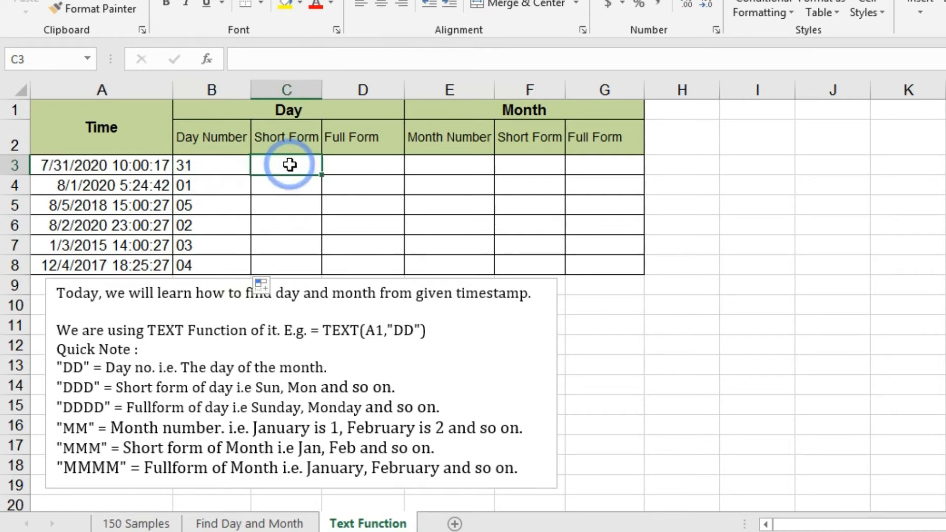
type("=TE")
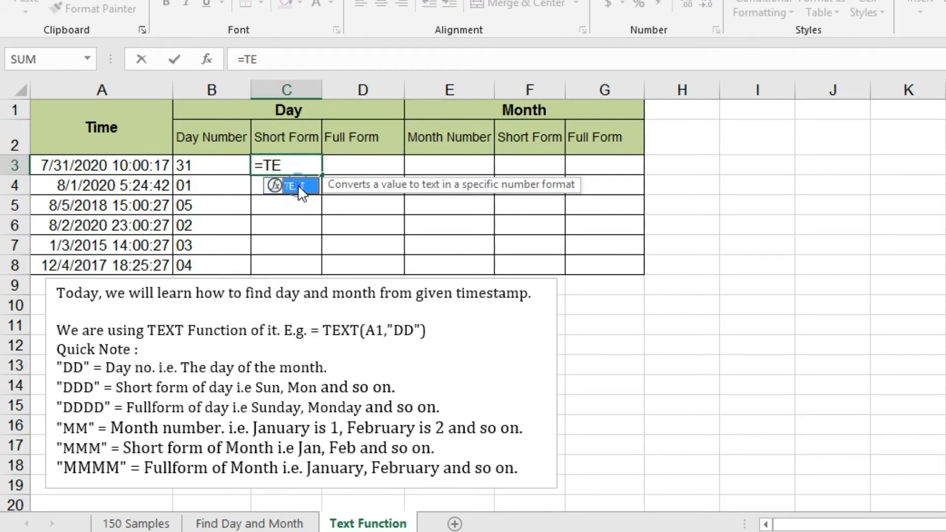
double_click(297, 185)
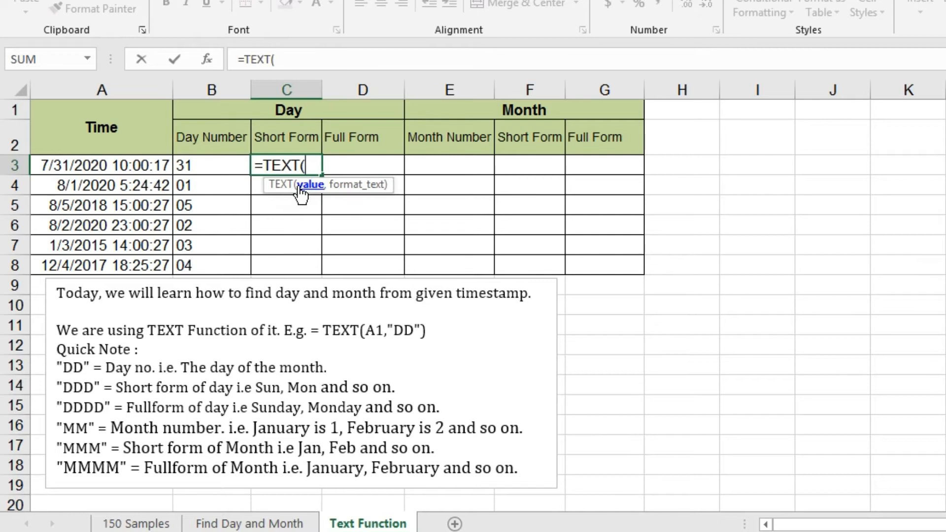
left_click(127, 165)
type(",")
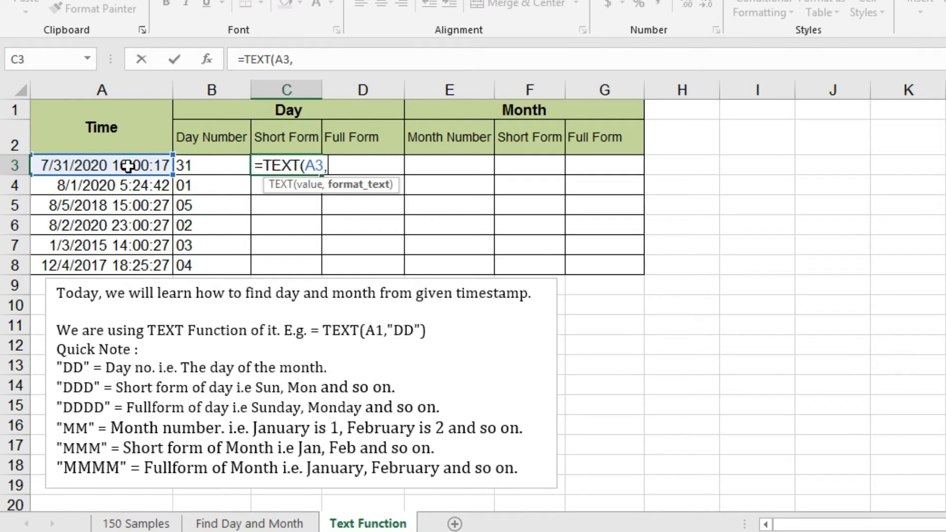
type("अअअ")
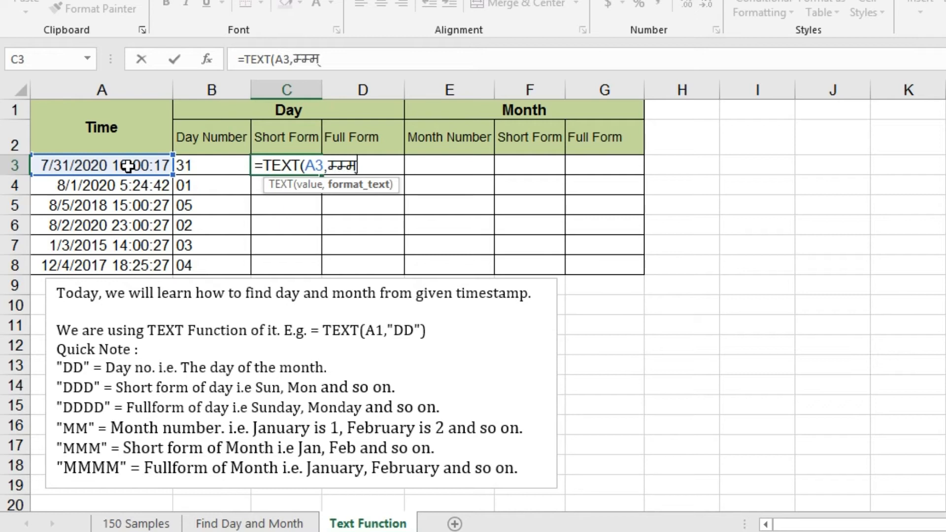
key("BackSpace")
key("BackSpace")
key("BackSpace")
key("BackSpace")
key("BackSpace")
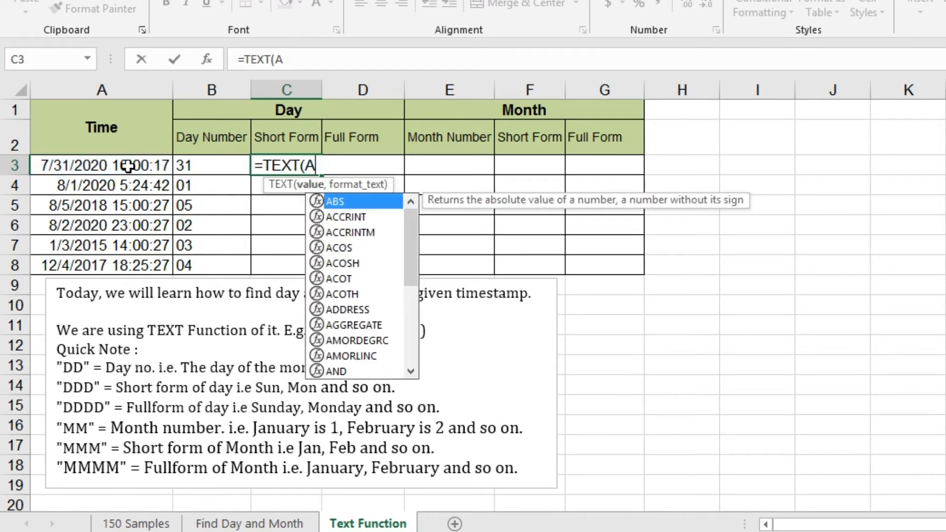
key("Escape")
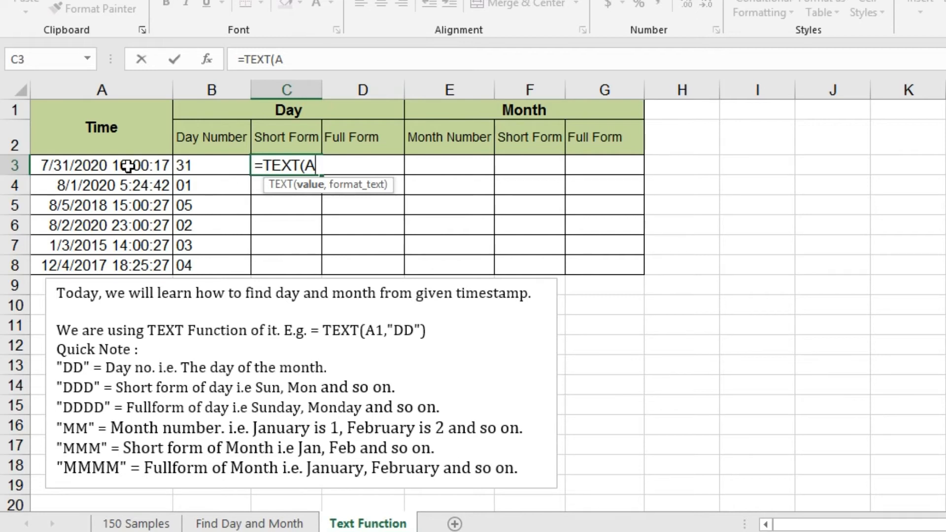
key("BackSpace")
- Complete the C3 formula as =TEXT(A3,"DDD") to return the abbreviated day name
left_click(121, 165)
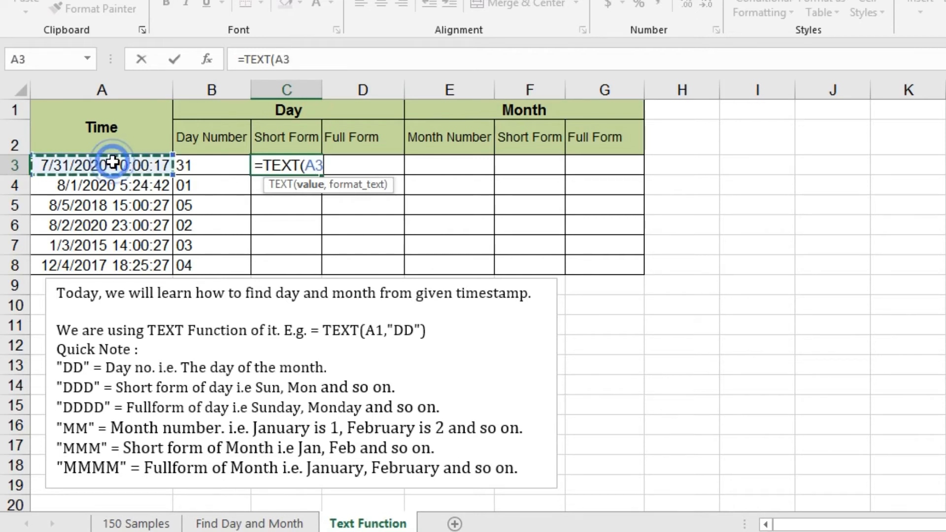
type(",\"D")
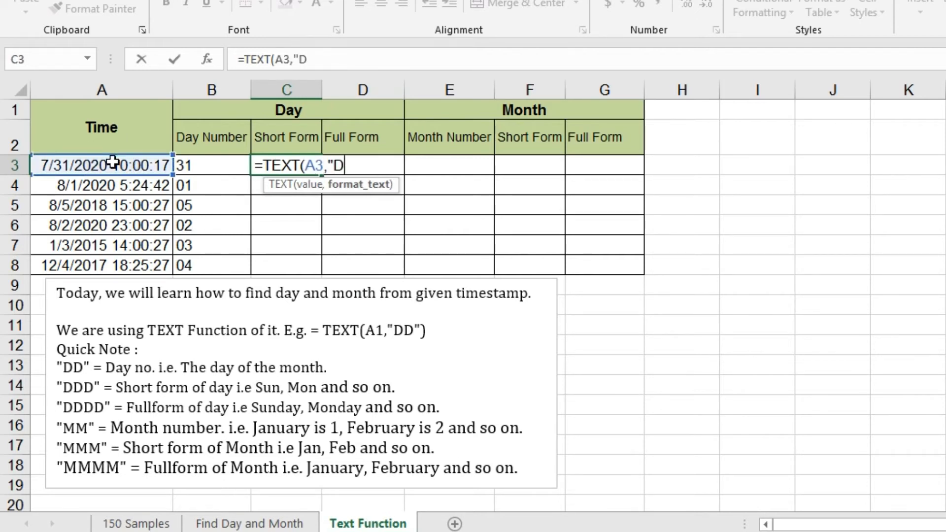
type("DD\")")
key("Return")
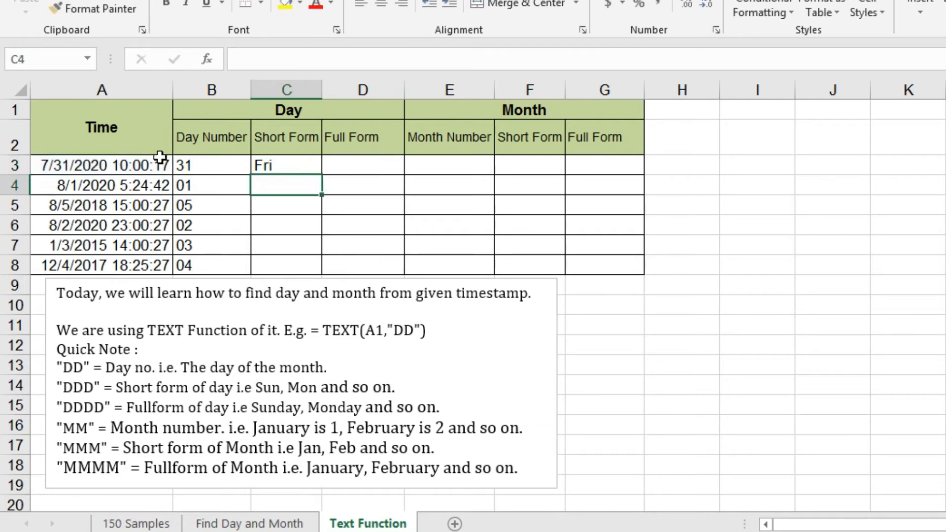
- Fill the short day name formula from C3 down through C8
left_click(300, 158)
left_click_drag(319, 173, 321, 271)
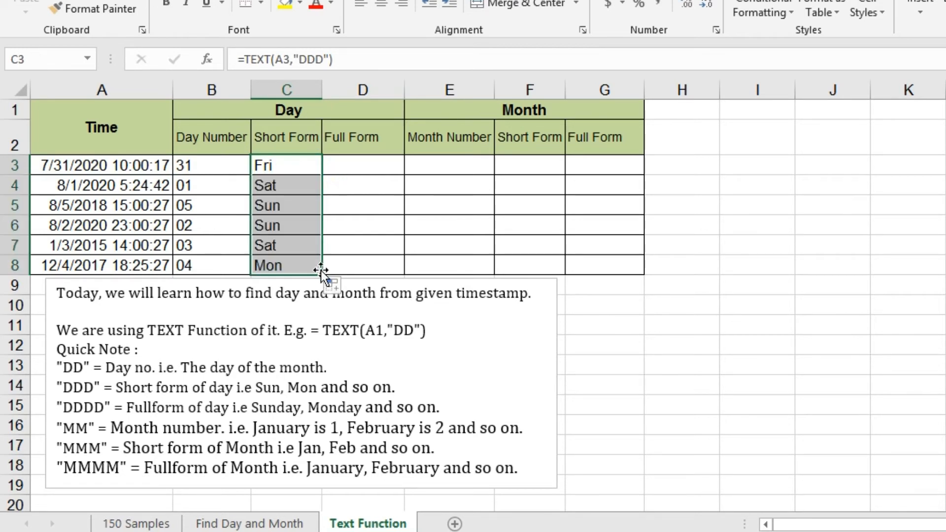
left_click(137, 244)
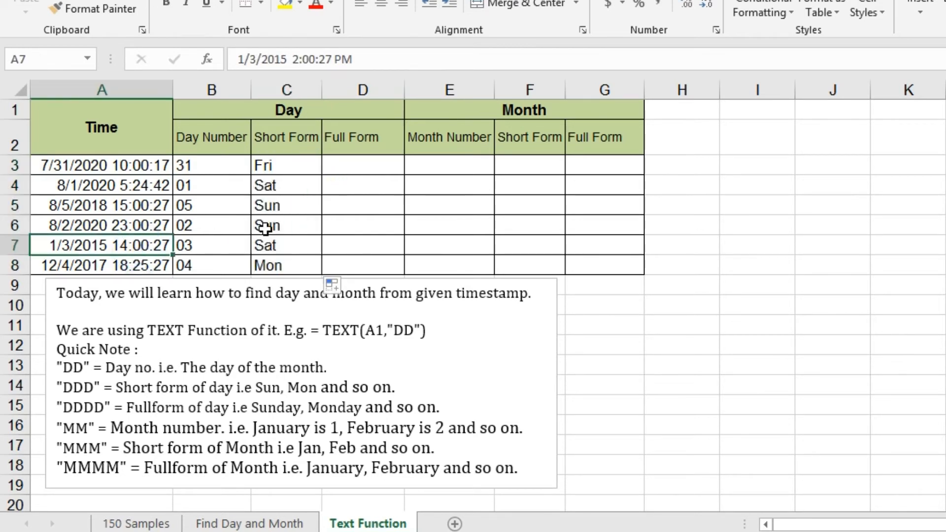
- Enter =TEXT(A3,"DDDD") in D3 to return the full day name of the first timestamp
left_click(370, 163)
type("=")
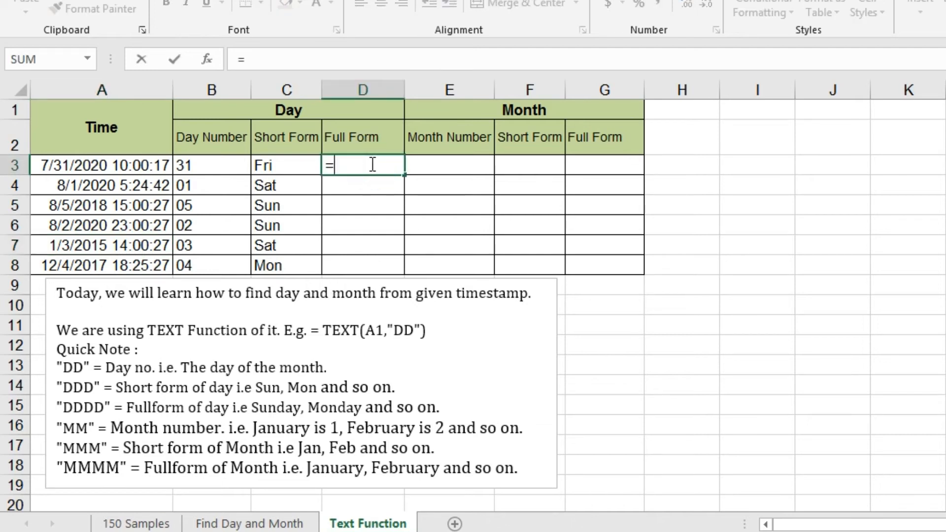
type("TEXt")
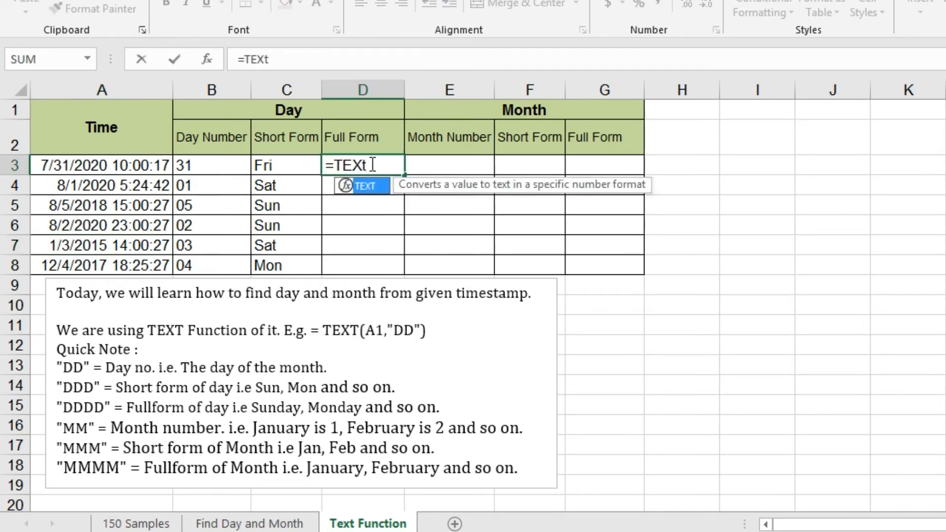
type("(")
key("BackSpace")
key("BackSpace")
type("T(")
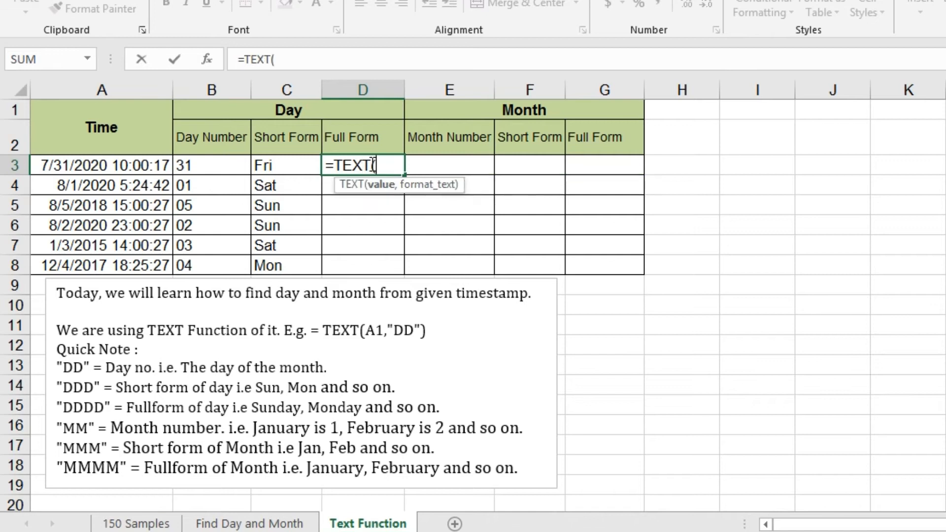
left_click(155, 164)
type(",")
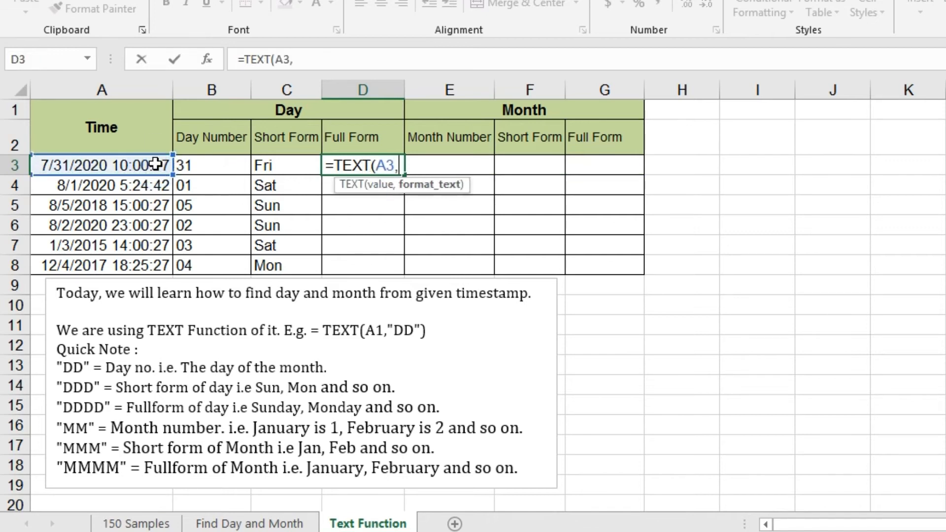
type("\"DDDD")
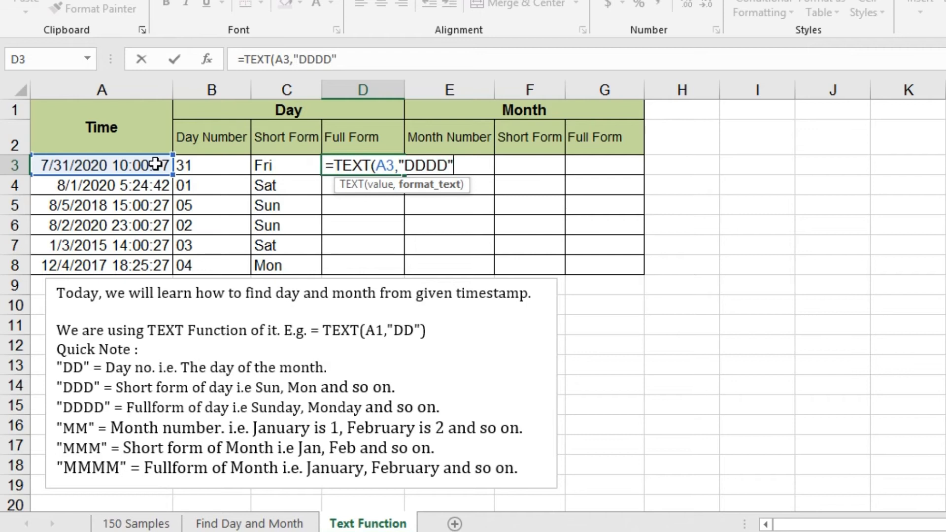
key("Return")
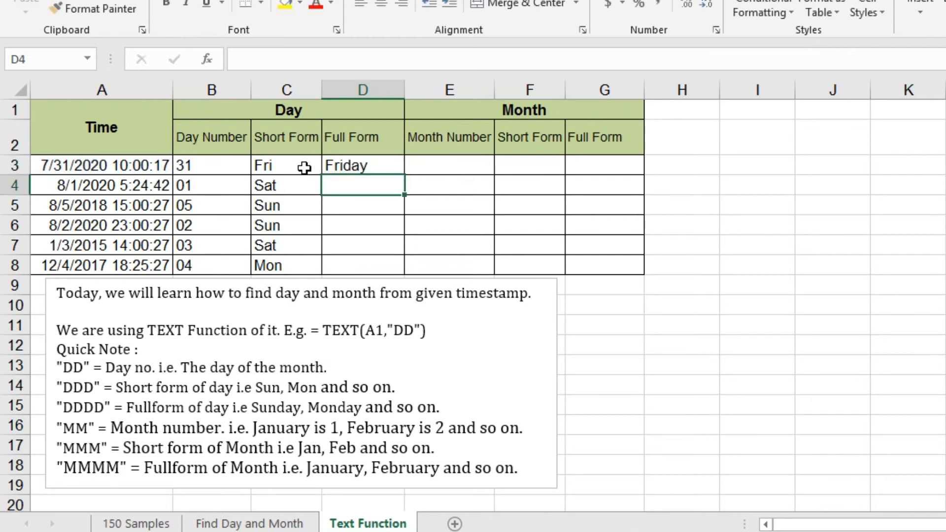
- Fill the full day name formula from D3 down through D8
left_click(351, 165)
left_click_drag(406, 175, 405, 273)
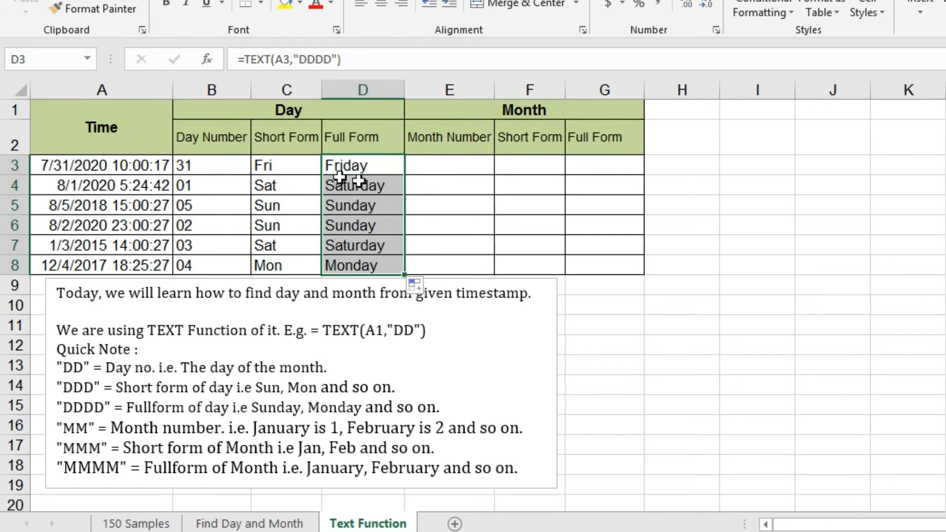
left_click(629, 351)
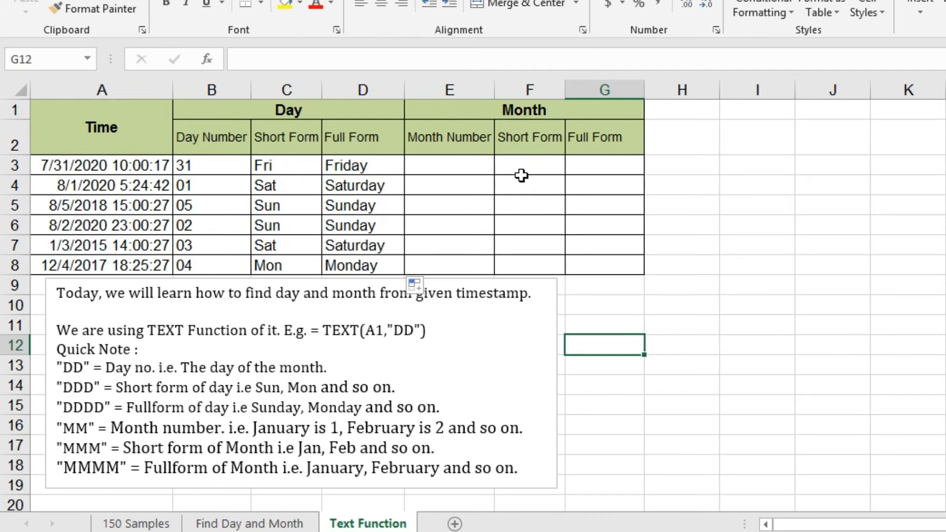
- Enter =TEXT(A3,"MM") in E3 to return the month number of the first timestamp
left_click(449, 163)
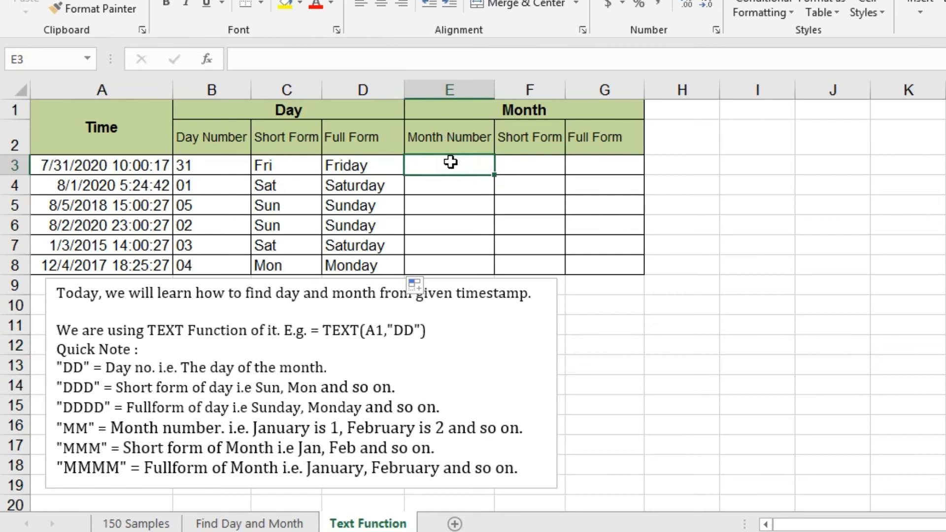
type("=TEXT")
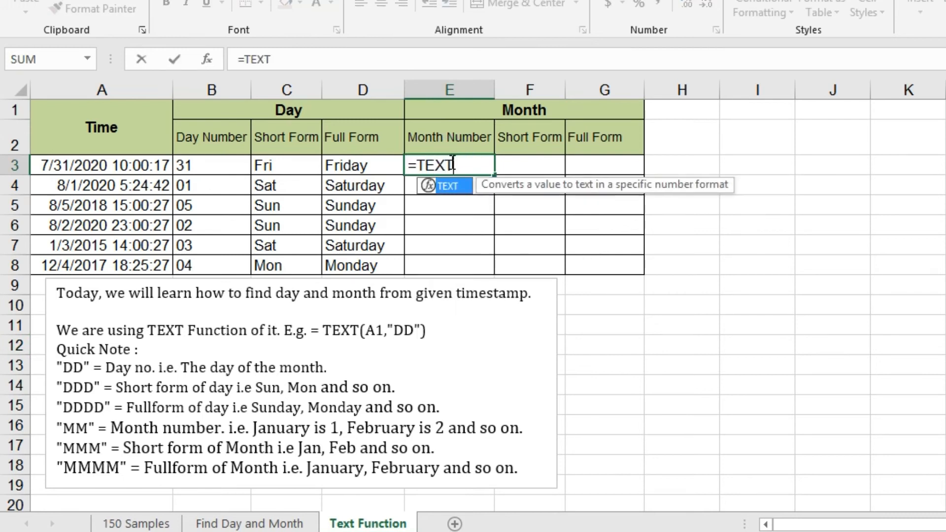
type("(")
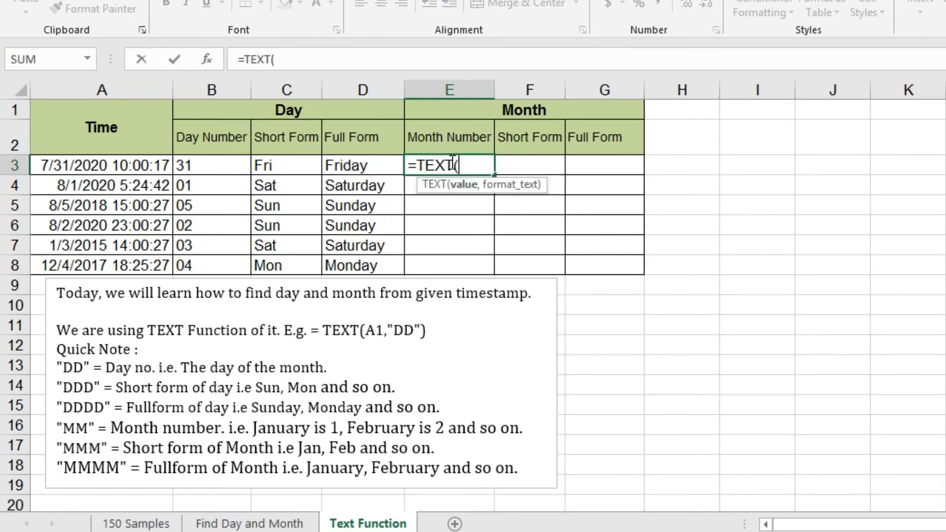
left_click(125, 164)
type(",")
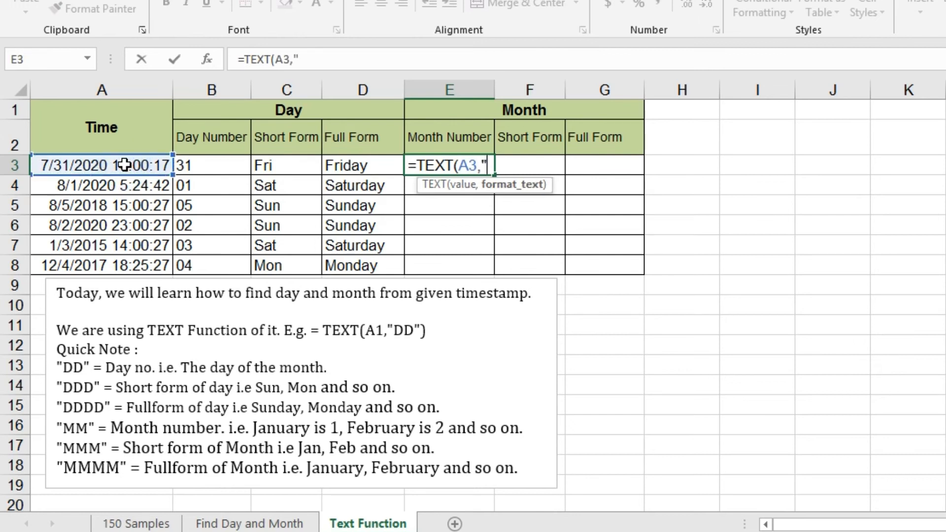
type("\"MM")
key("Return")
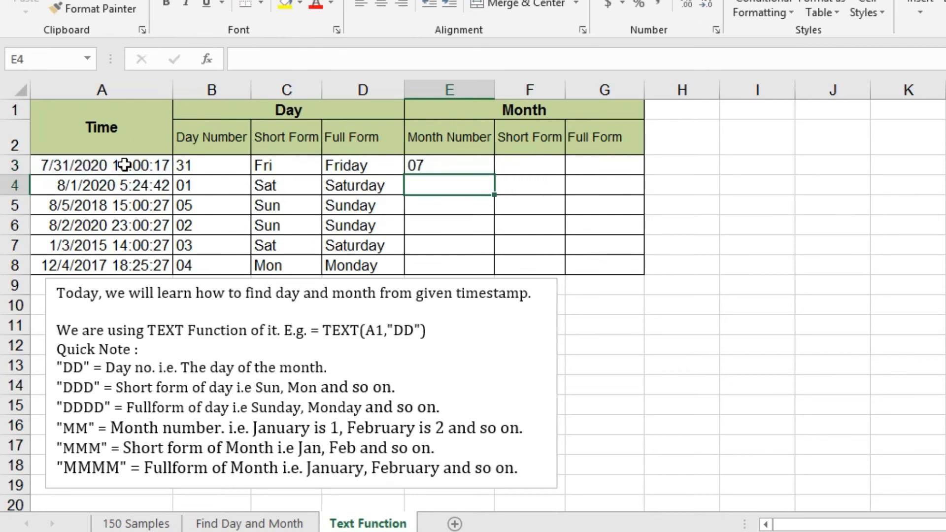
- Fill the month number formula from E3 down through E8 and compare the last row with its timestamp
left_click(465, 170)
left_click_drag(494, 178, 492, 266)
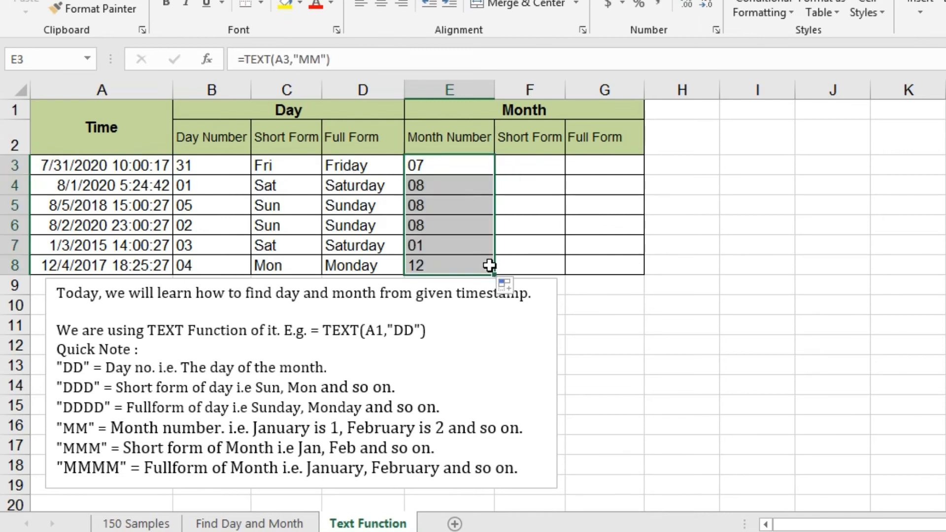
left_click(56, 270)
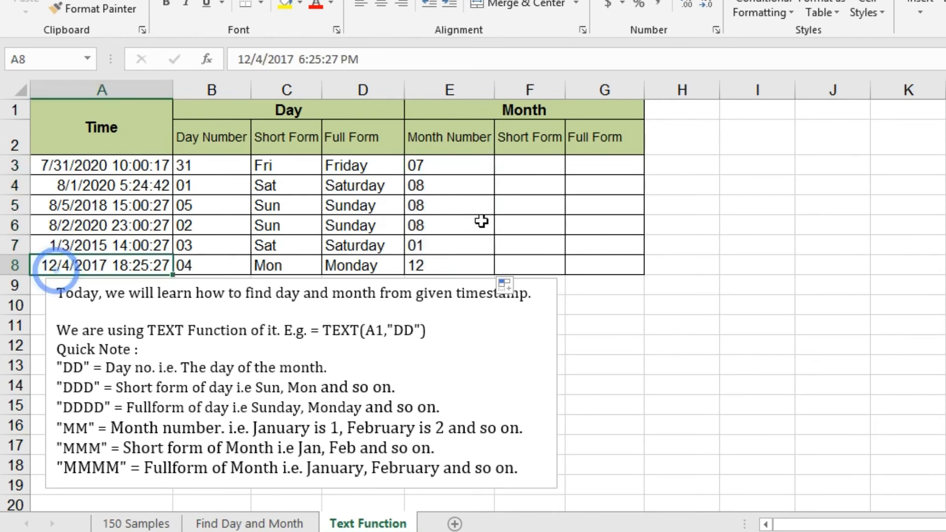
left_click(430, 265)
- Enter =TEXT(A3,"MMM") in F3 to return the abbreviated month name of the first timestamp
left_click(542, 158)
type("=TEXT(")
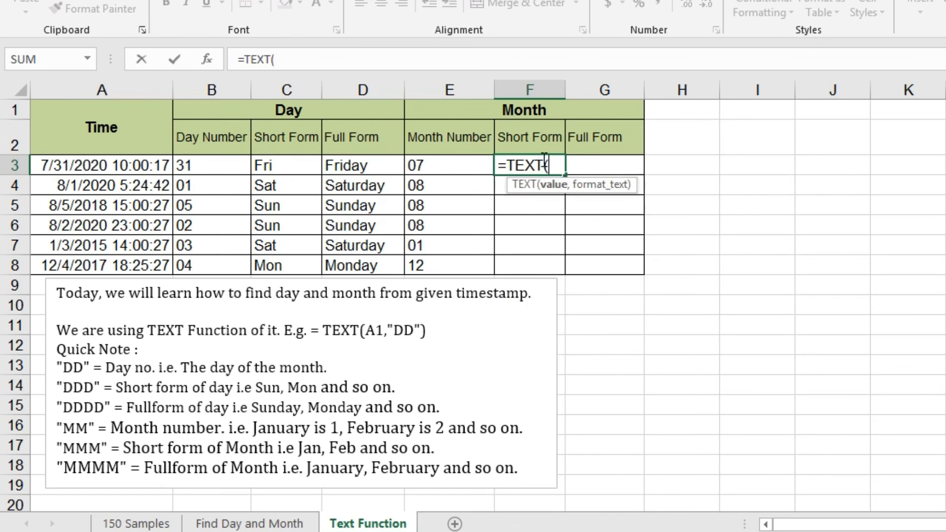
left_click(119, 169)
type(",\"MMM")
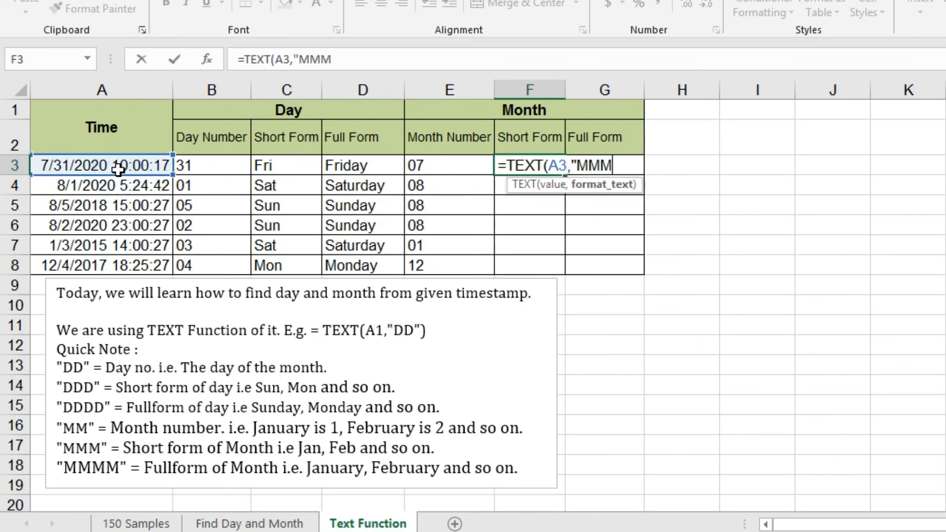
type("\"")
key("Return")
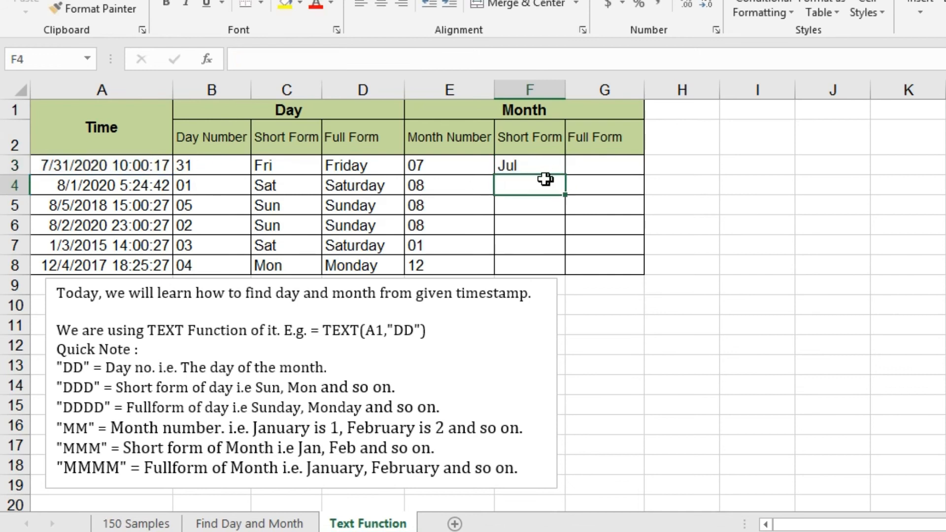
- Fill the short month name formula from F3 down through F8 and check the results against the timestamps
left_click(528, 169)
left_click_drag(565, 176, 566, 271)
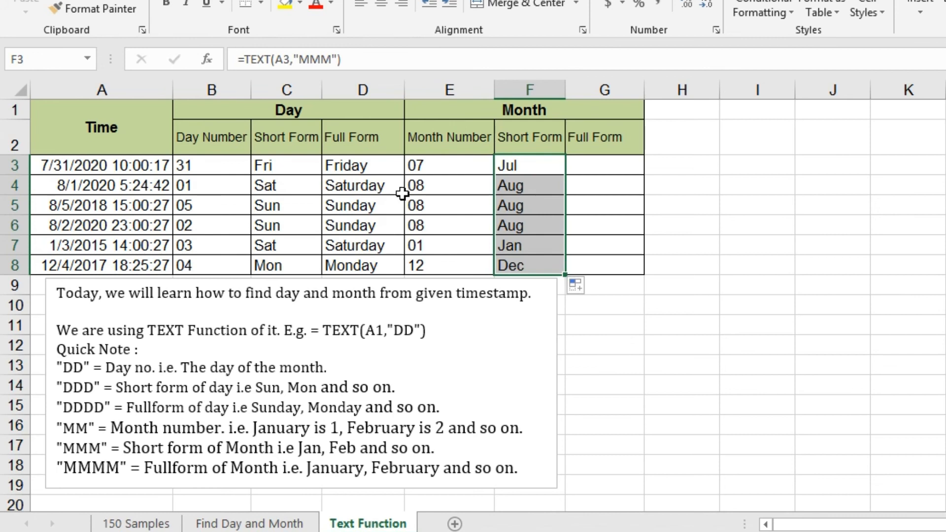
left_click(79, 187)
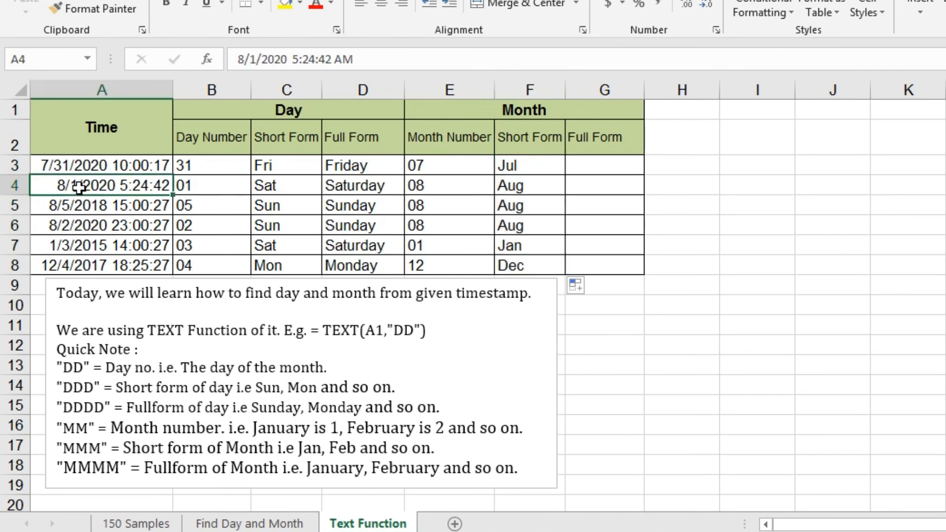
left_click(515, 248)
left_click(69, 265)
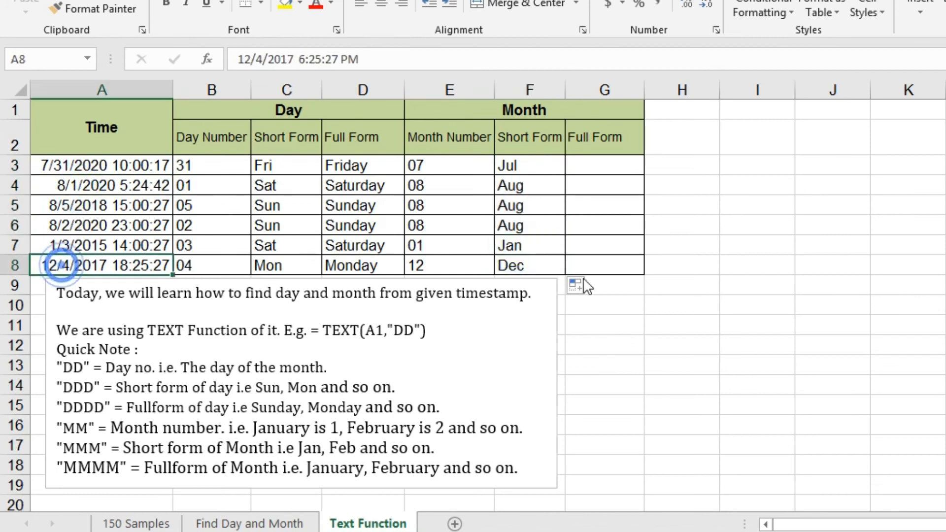
left_click(540, 269)
- Enter =TEXT(A3,"MMMM") in G3 to return the full month name of the first timestamp
left_click(609, 163)
type("=T")
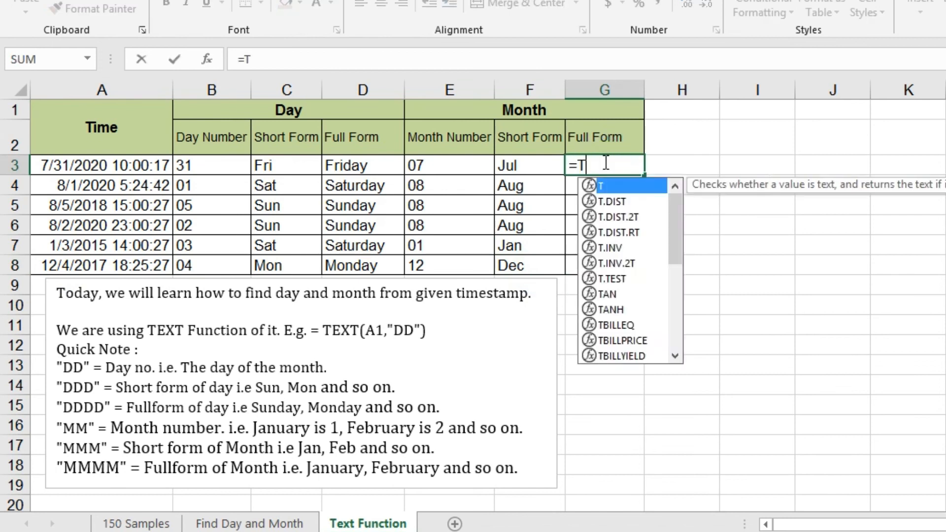
type("EXT(")
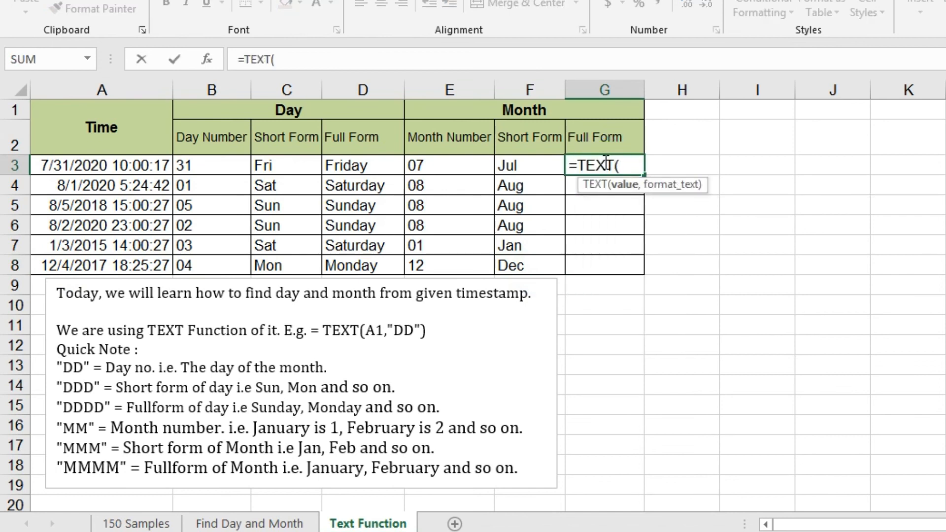
left_click(142, 164)
type(",\"MMMM\"")
key("Return")
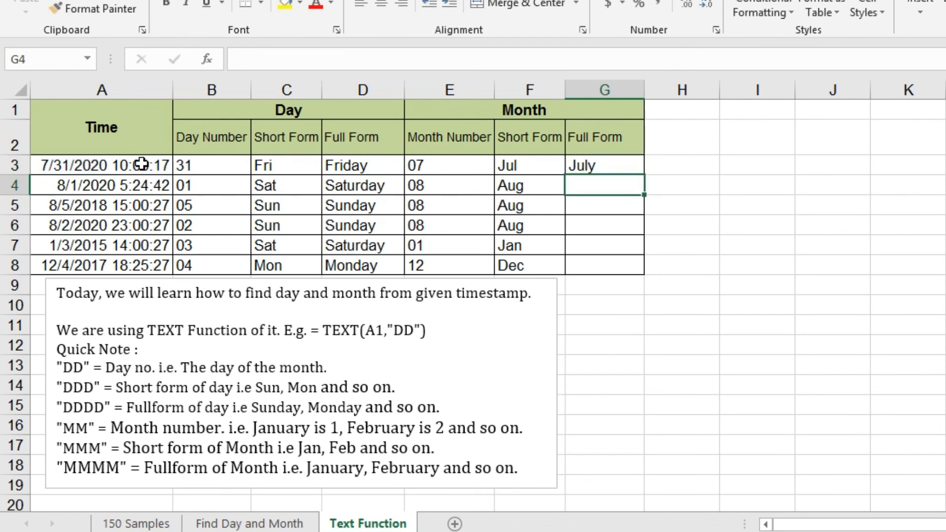
- Fill the full month name formula from G3 down through G8
left_click_drag(644, 174, 644, 275)
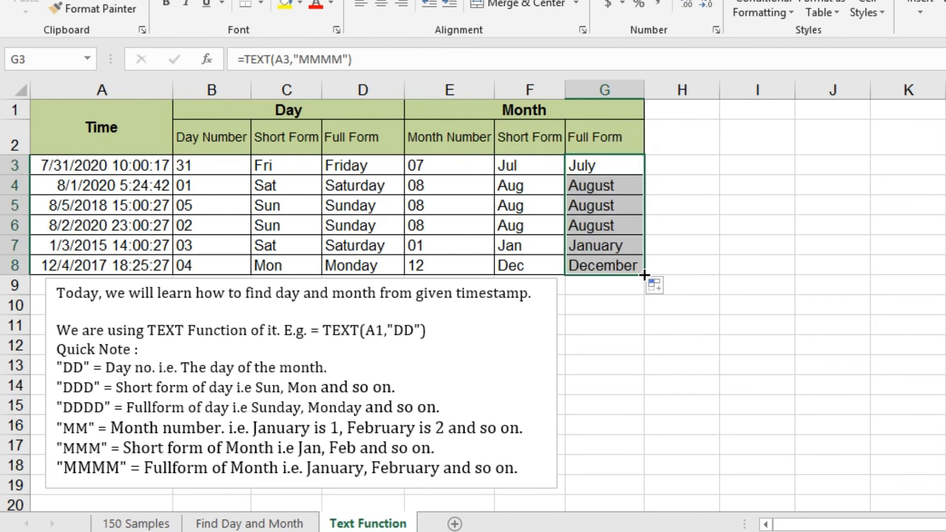
left_click(705, 341)
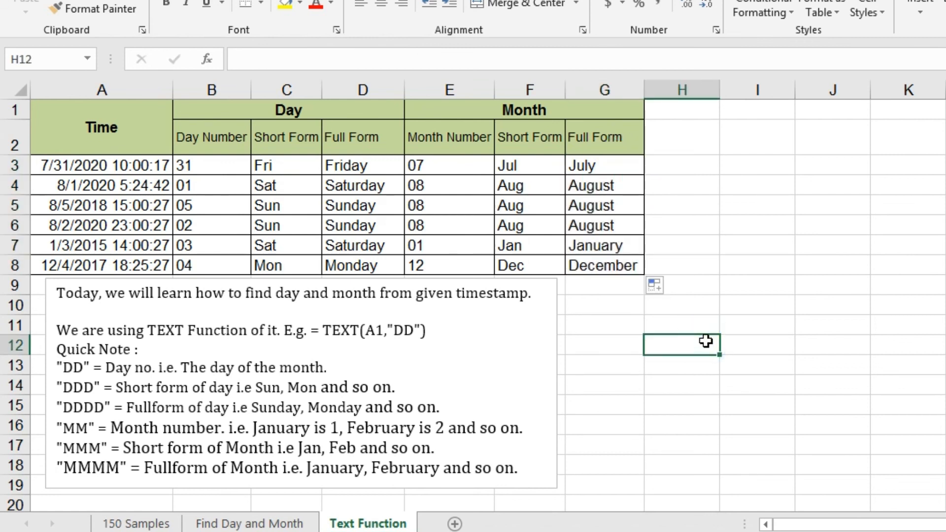